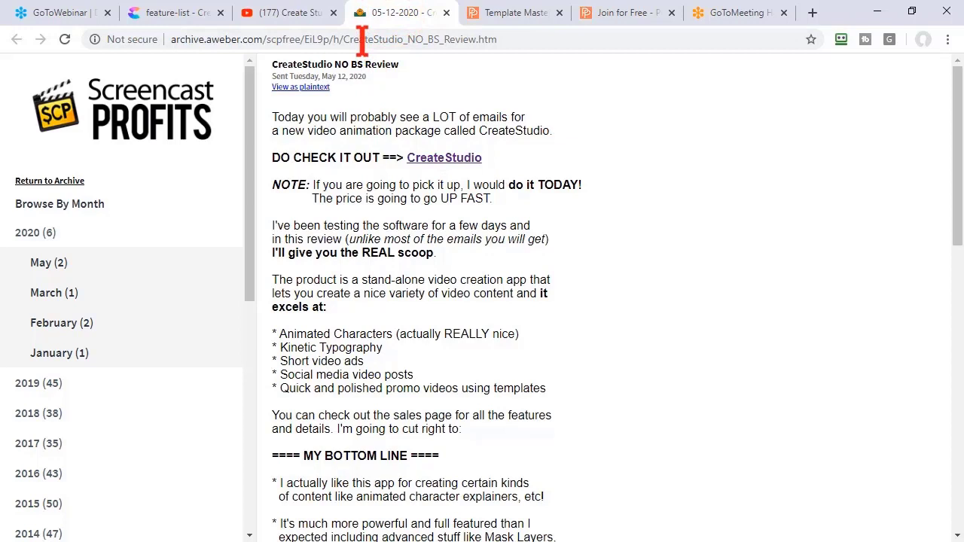
Select the review page's web address in Chrome, then switch over to the CreateStudio welcome screen.
click(362, 39)
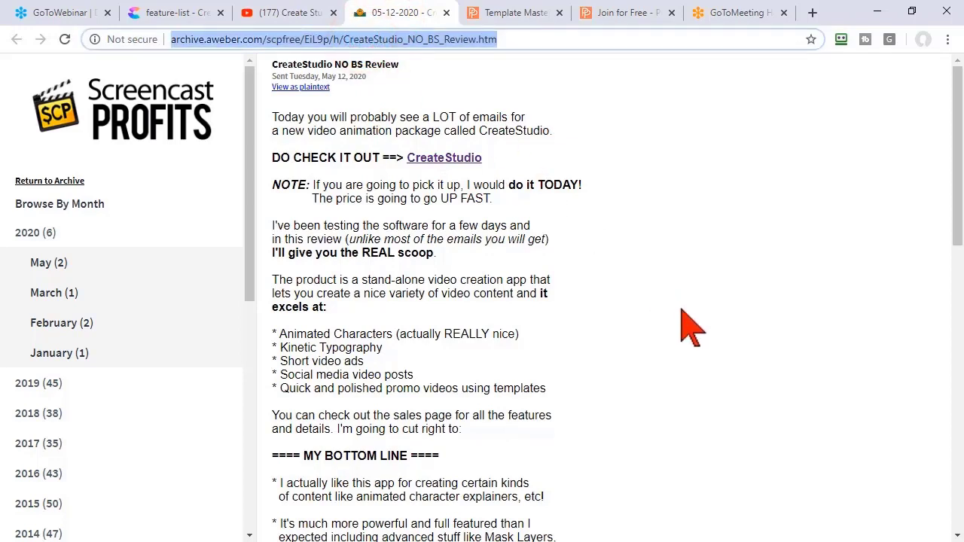
key(alt+Tab)
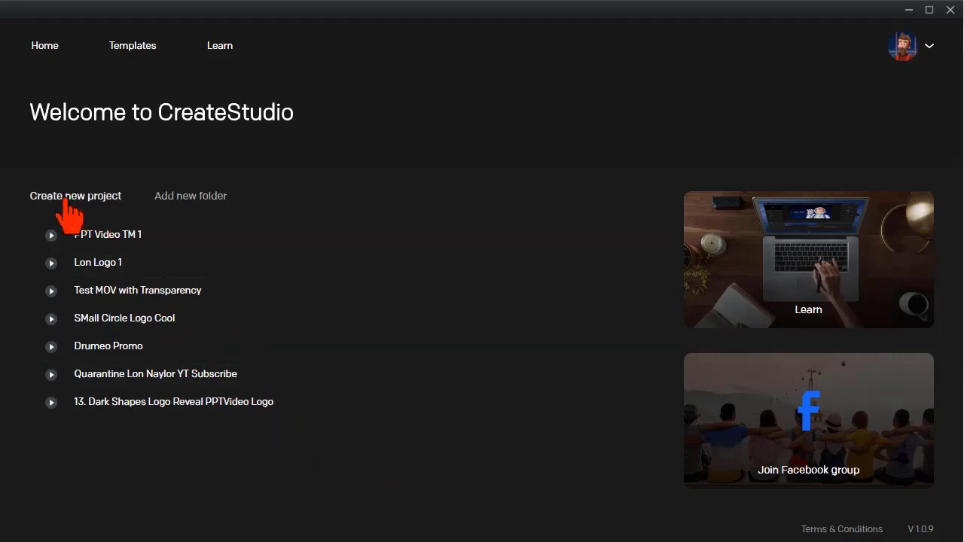
click(57, 198)
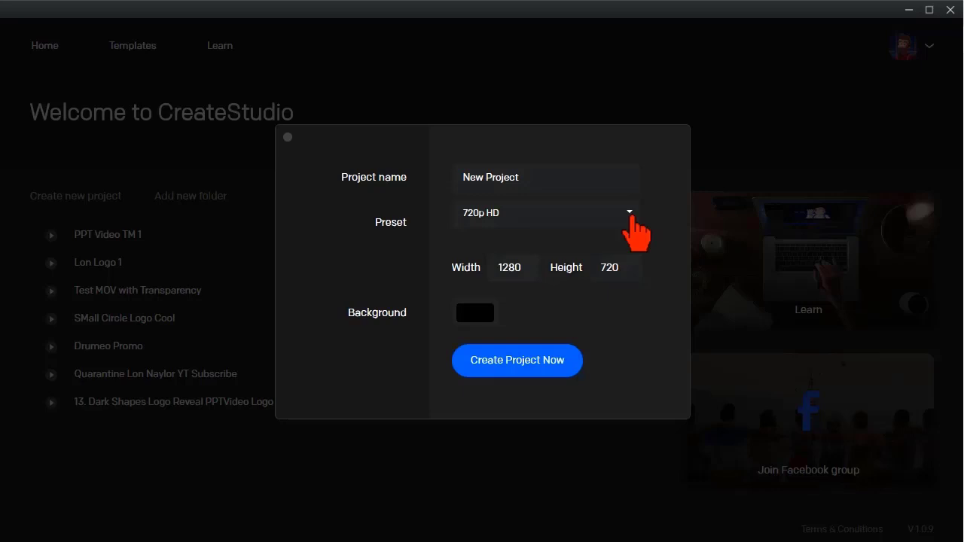
click(631, 214)
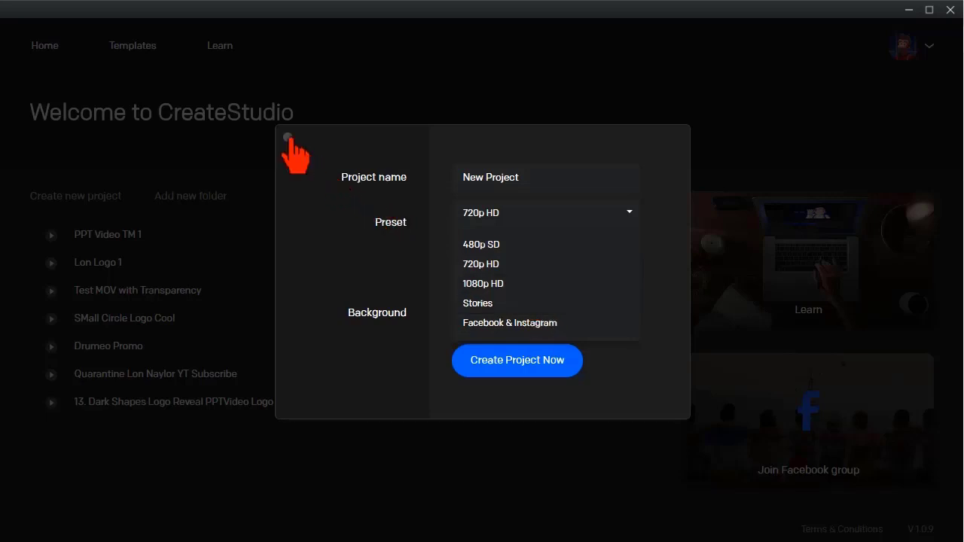
click(287, 138)
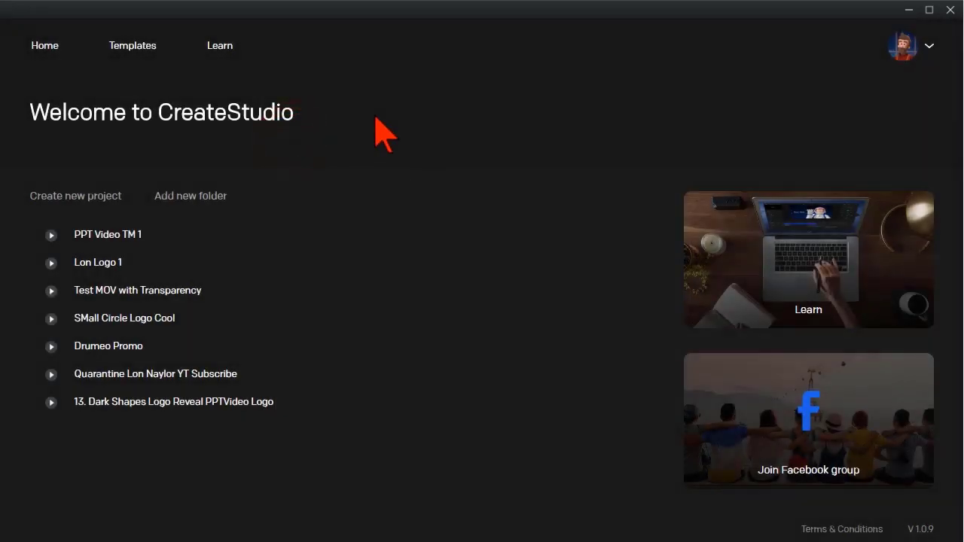
Browse the template library's Character Explainers grid, then show the Devices templates such as Macbook Display.
click(140, 47)
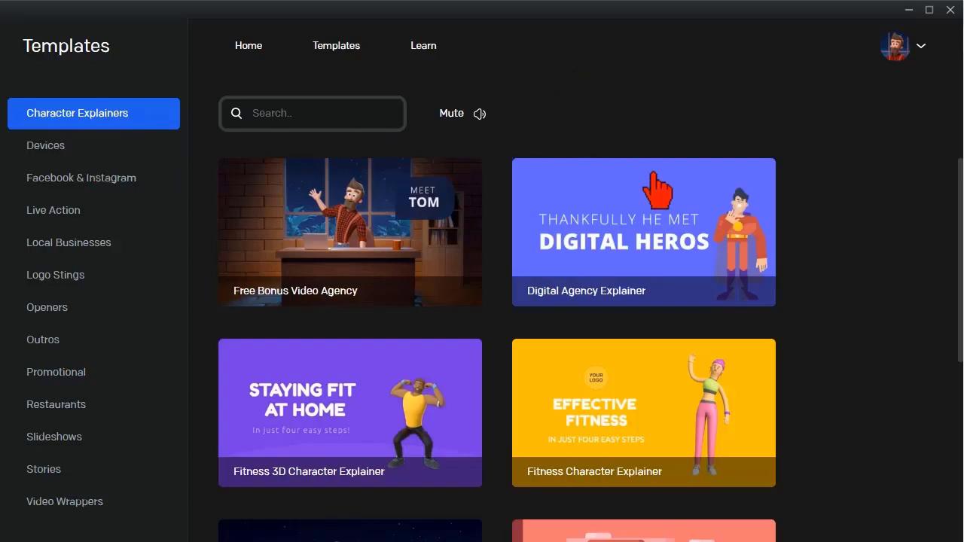
scroll(883, 294, down, 3)
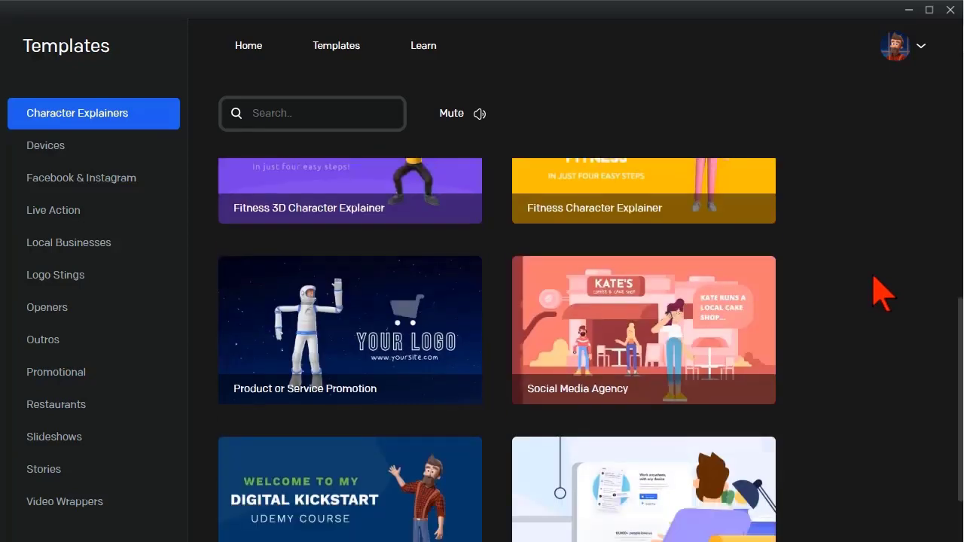
scroll(882, 293, down, 1)
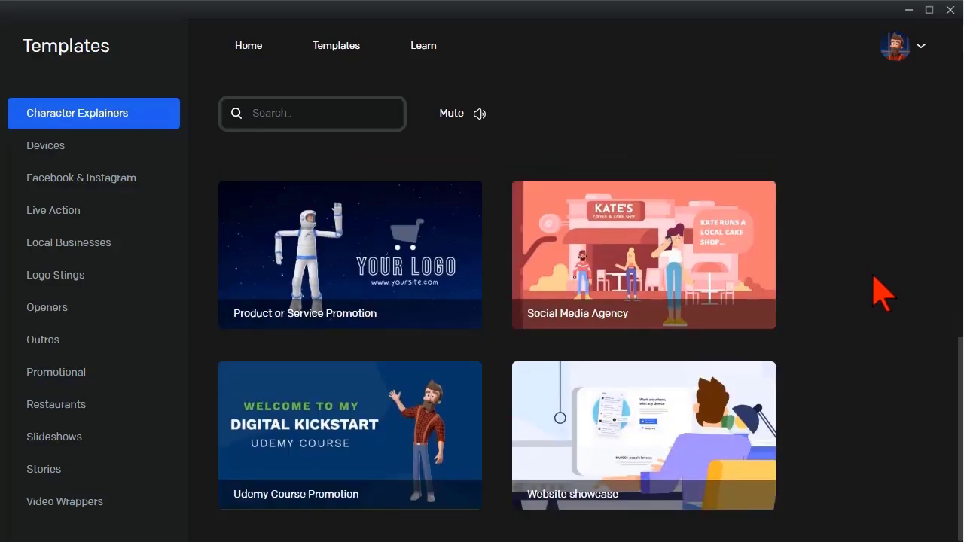
scroll(882, 294, up, 4)
click(75, 152)
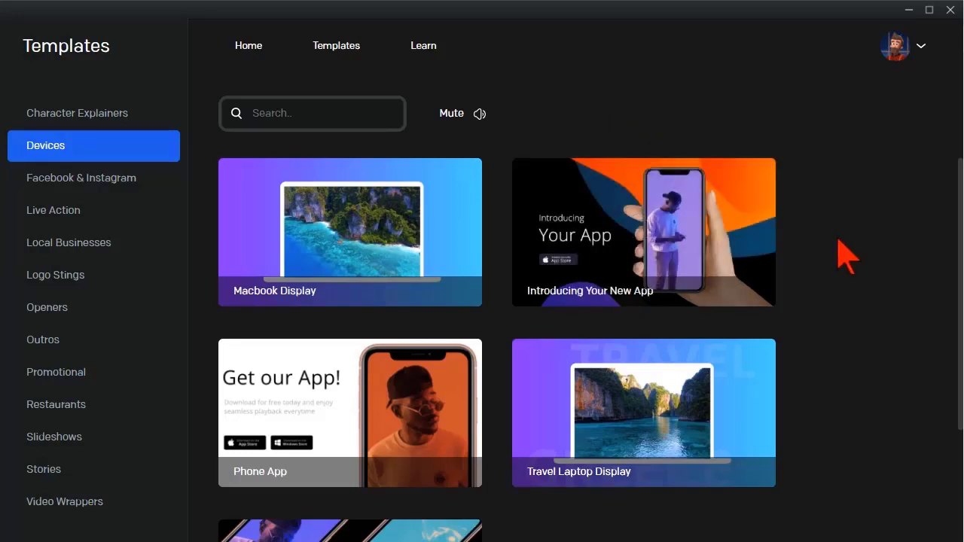
Show the Logo Stings templates, including Colorful Shapes, Fire Explosion and Particle Explosion Blue.
scroll(430, 366, down, 1)
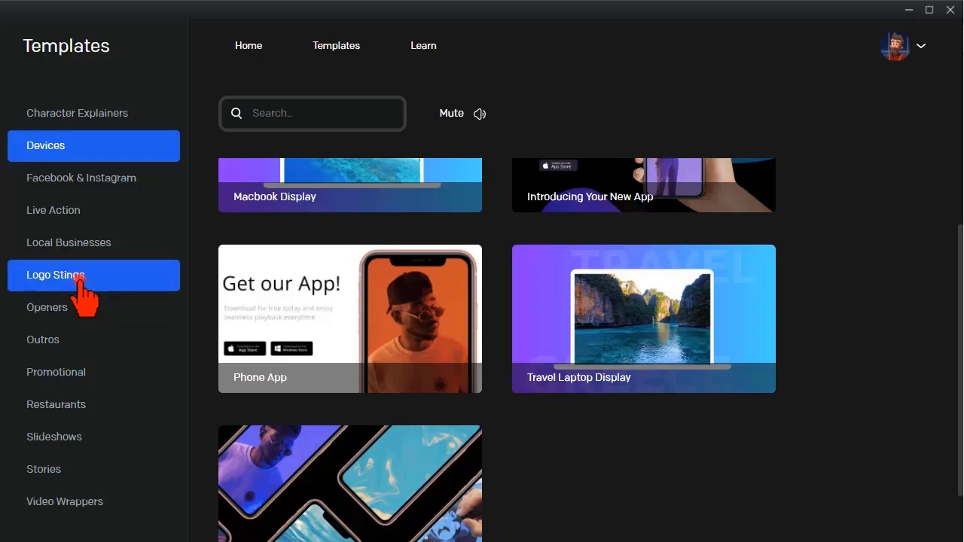
click(87, 278)
scroll(876, 257, down, 2)
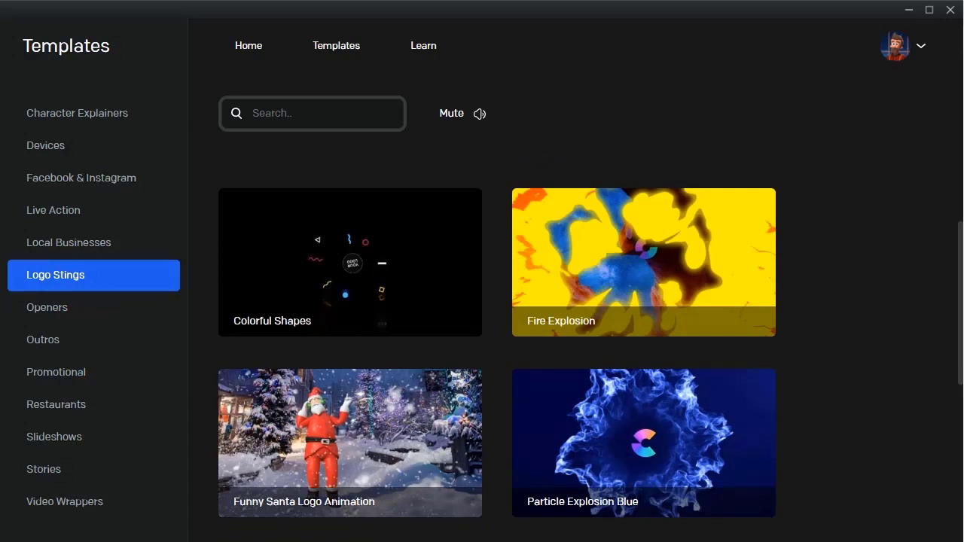
click(351, 264)
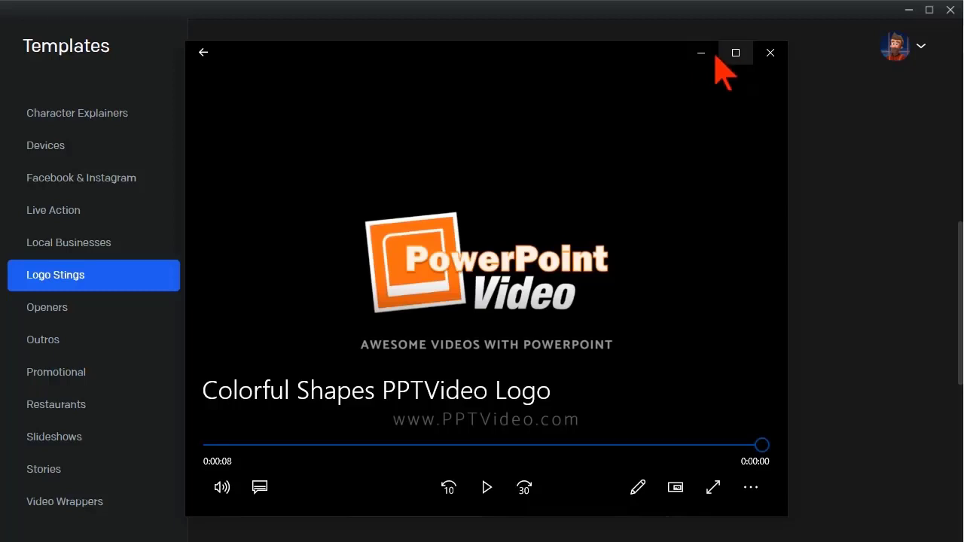
click(701, 53)
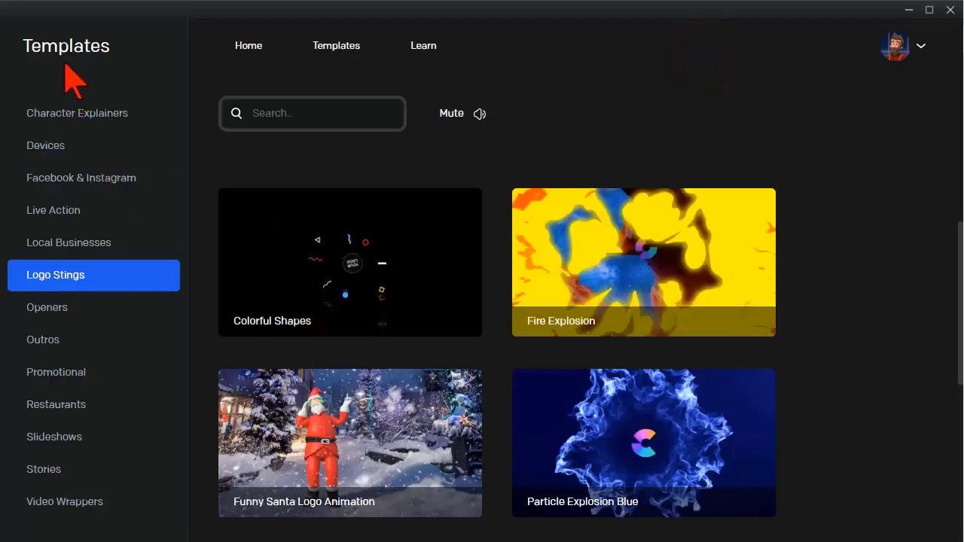
Open the Quarantine subscribe project from the home screen's project list.
click(245, 48)
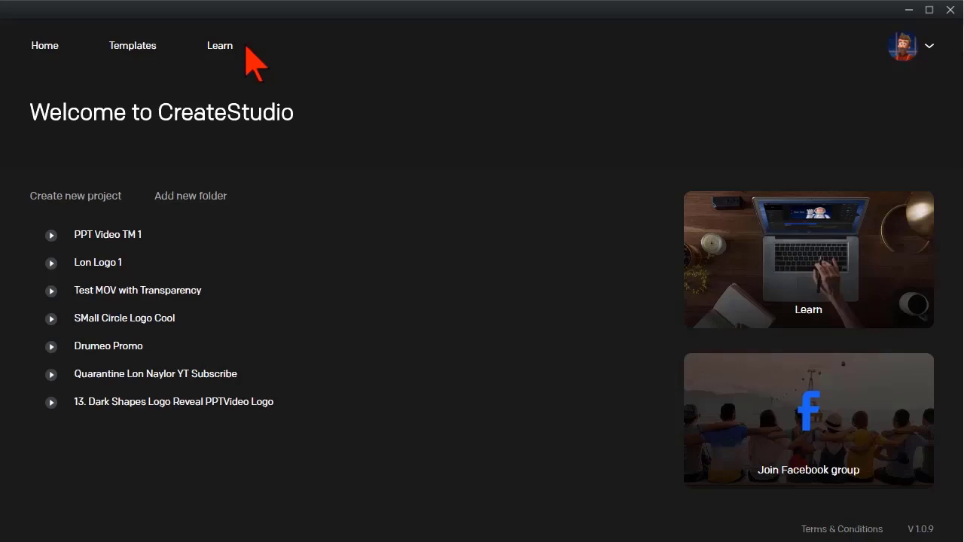
click(125, 374)
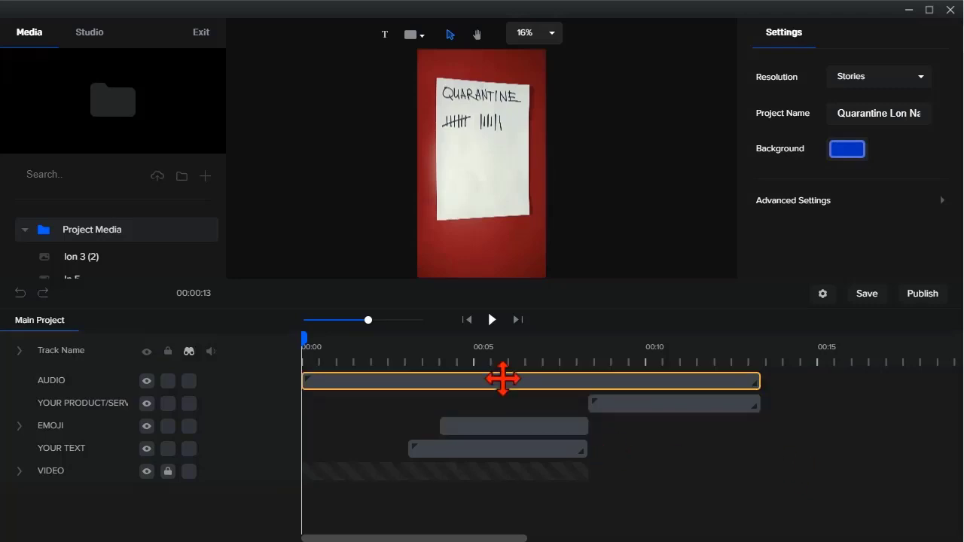
mouse_move(503, 380)
mouse_down()
mouse_move(603, 379)
mouse_move(502, 384)
mouse_up()
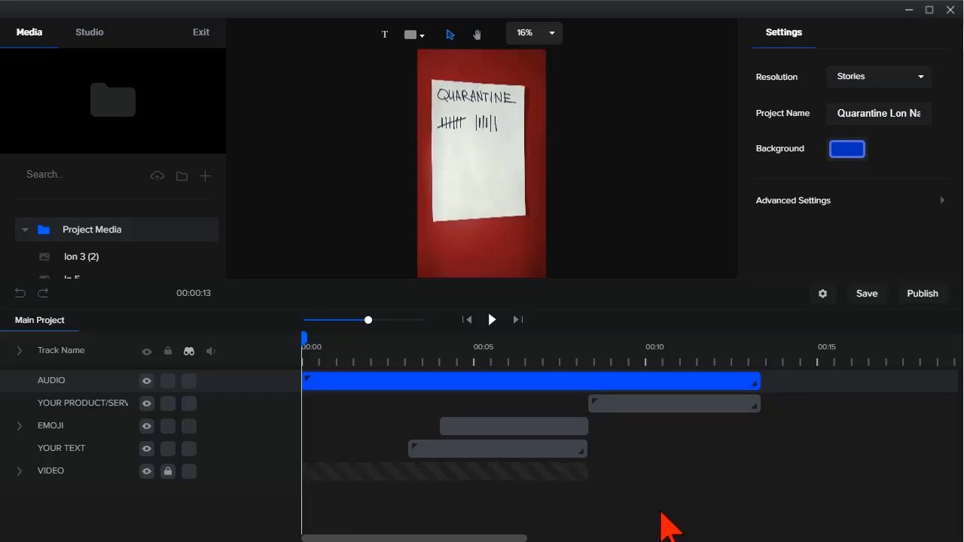
Open the YOUR PRODUCT/SERVICE group to view its layers, then return to the main timeline.
click(631, 407)
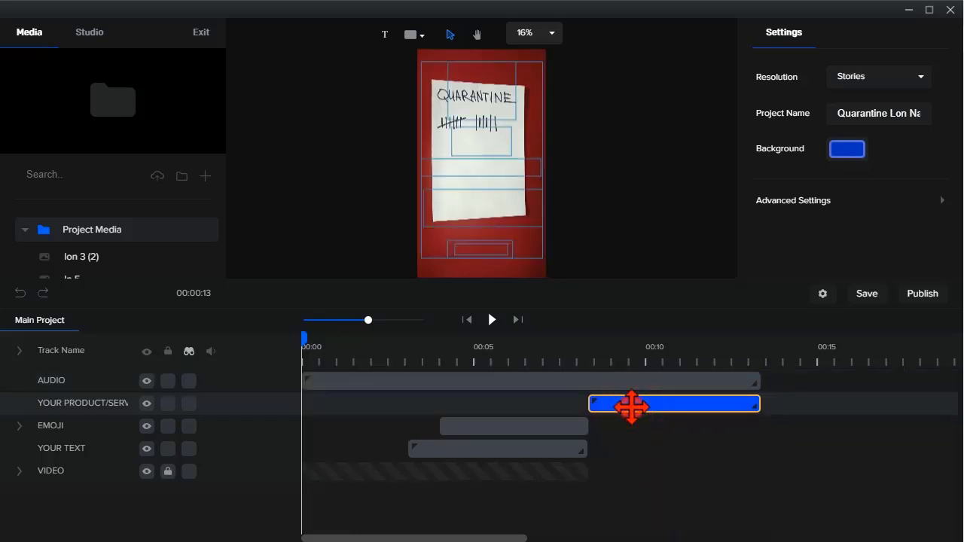
double_click(631, 407)
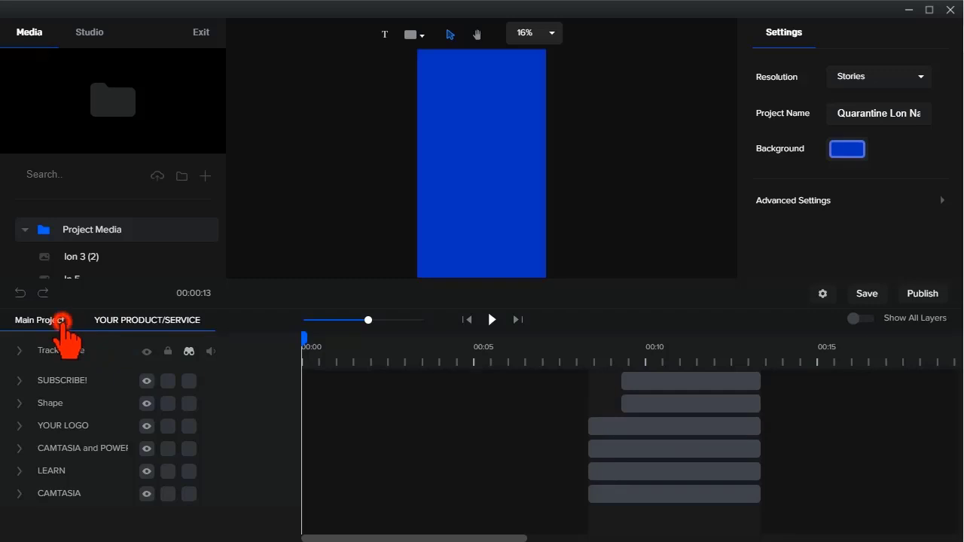
click(62, 321)
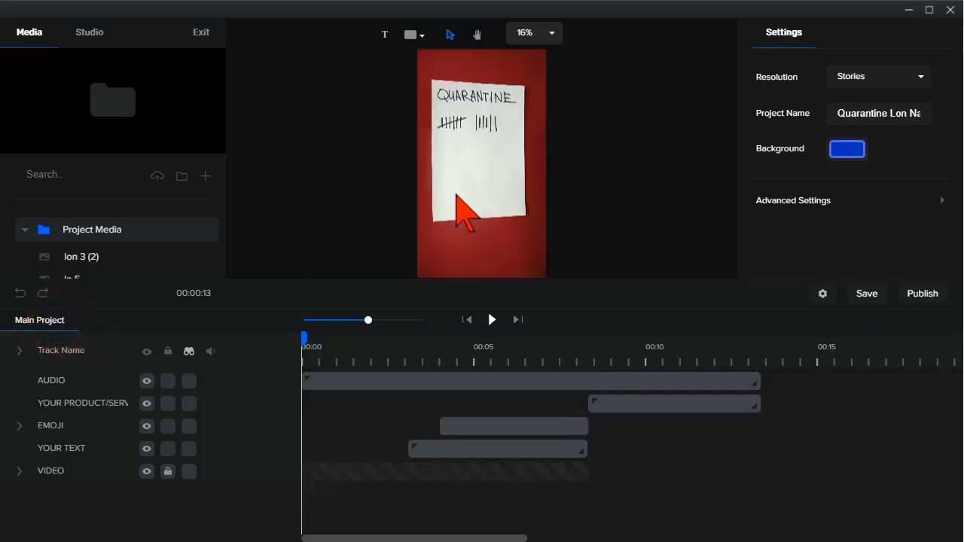
Enlarge the preview, inspect the AUDIO group's WHOOSH, AUDIO 2 and AUDIO 1 tracks, and return.
mouse_move(480, 286)
mouse_down()
mouse_move(479, 348)
mouse_move(482, 276)
mouse_move(483, 292)
mouse_up()
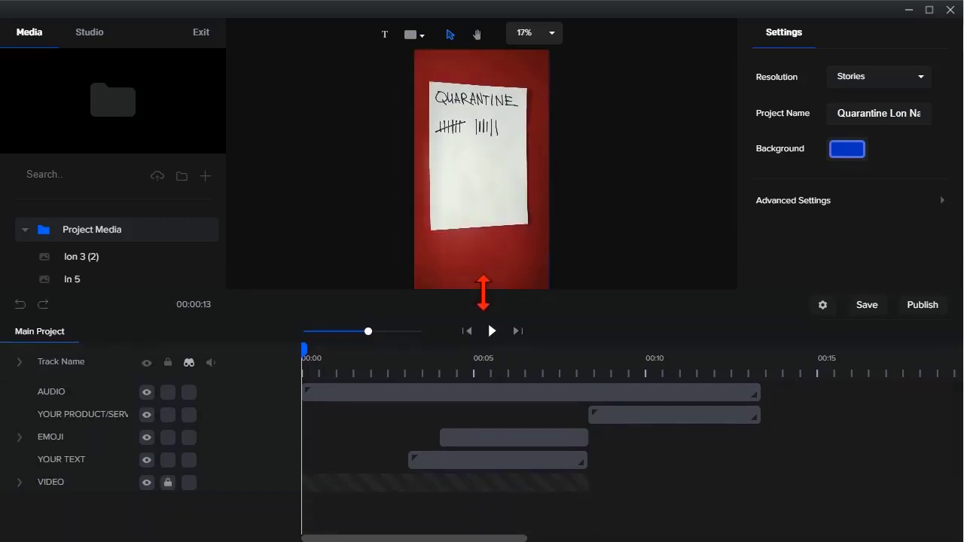
click(439, 394)
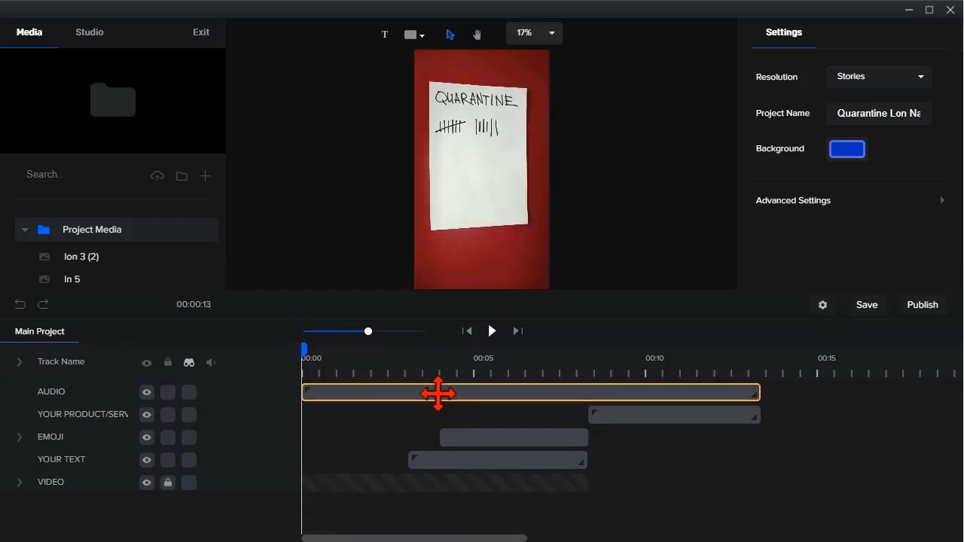
click(439, 392)
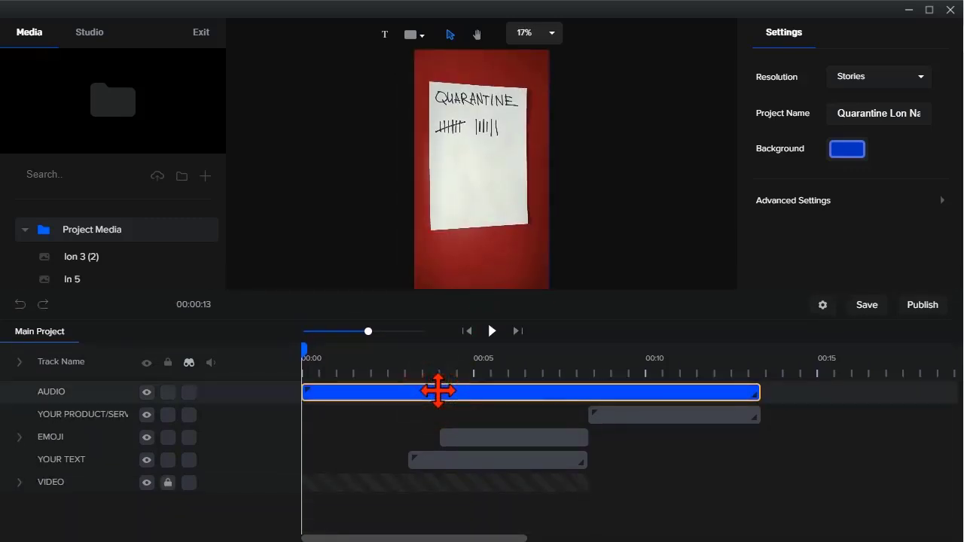
double_click(438, 392)
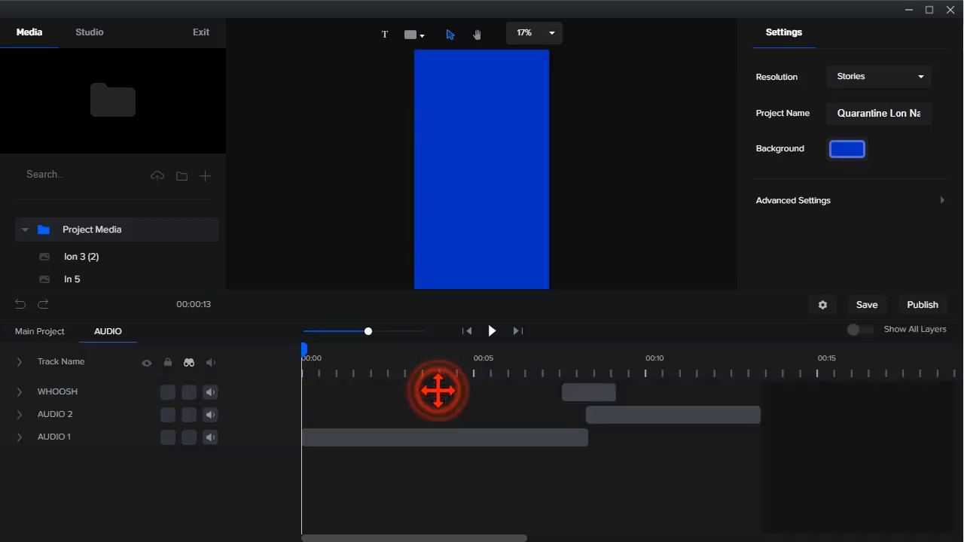
click(36, 333)
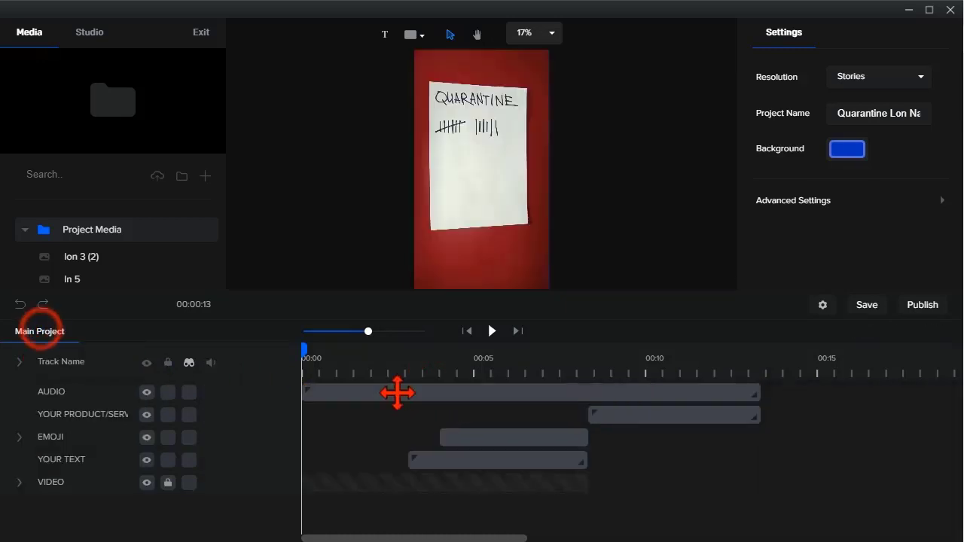
click(156, 427)
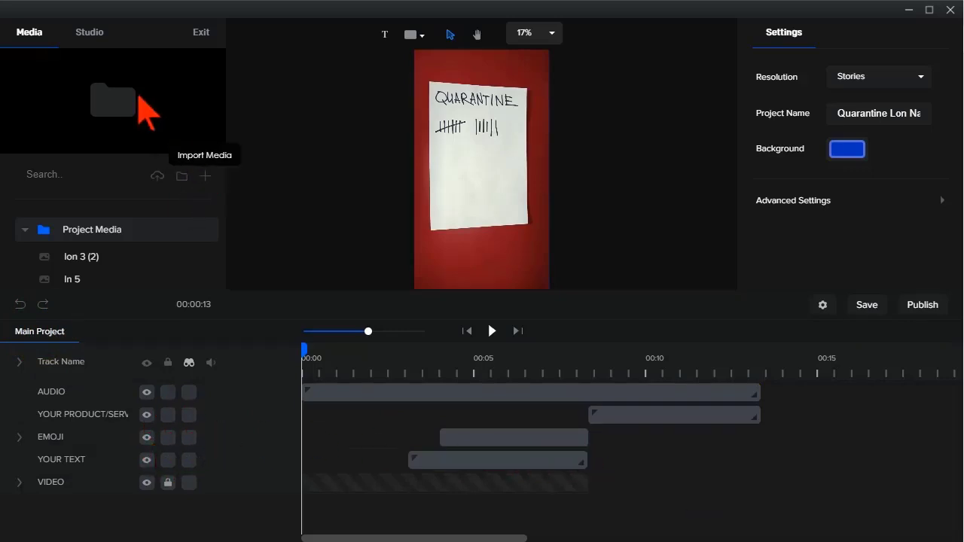
Open the Studio asset library and scroll through its category grid.
click(87, 33)
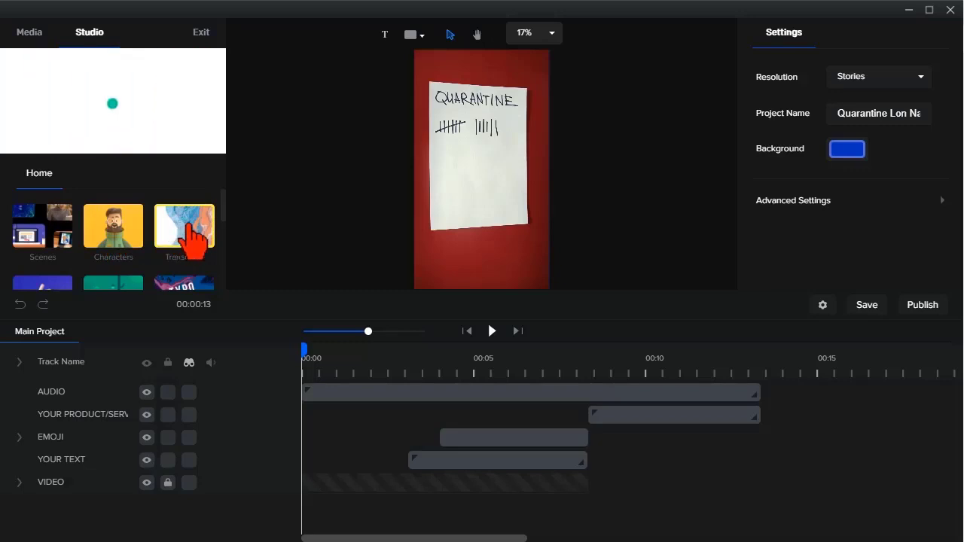
scroll(189, 237, down, 2)
scroll(193, 230, down, 1)
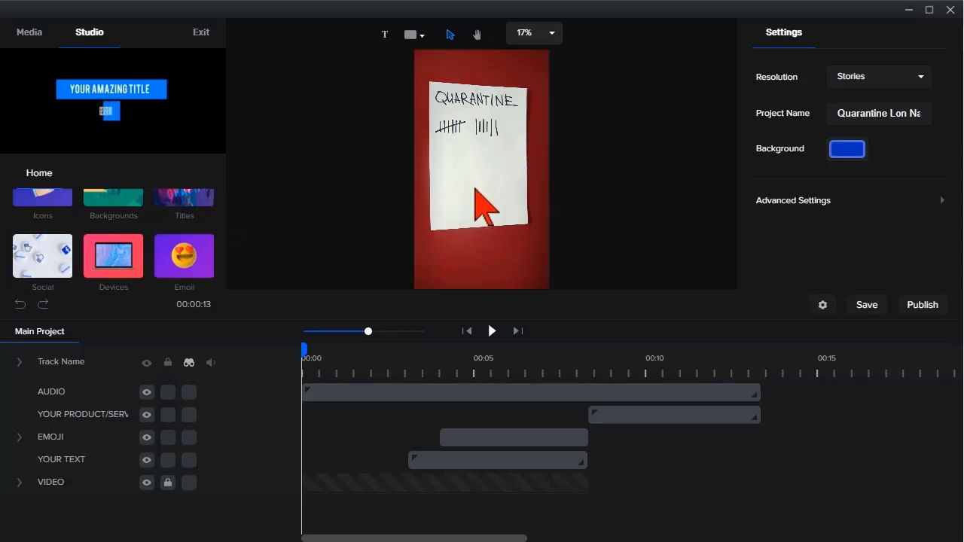
Select the AUDIO and EMOJI clips on the timeline, then clear the selection.
click(399, 391)
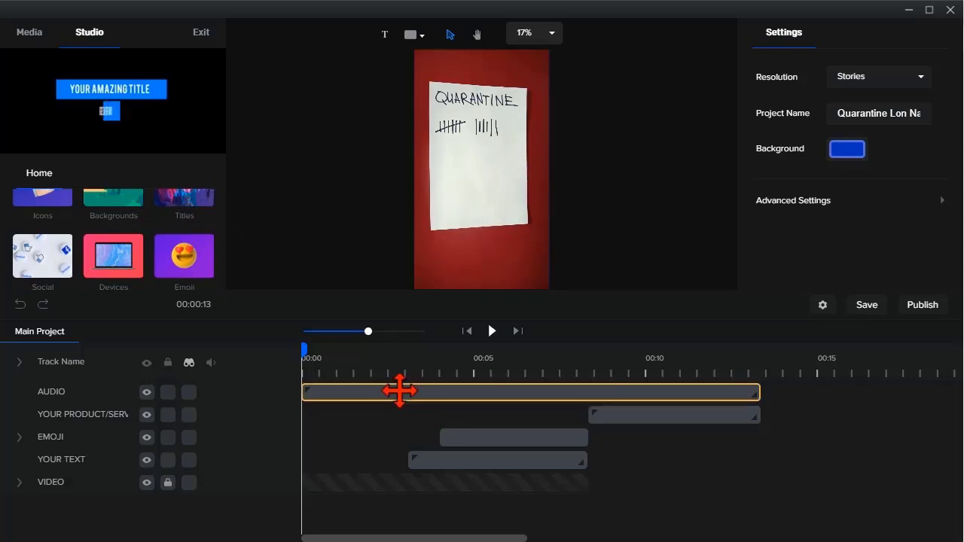
click(473, 439)
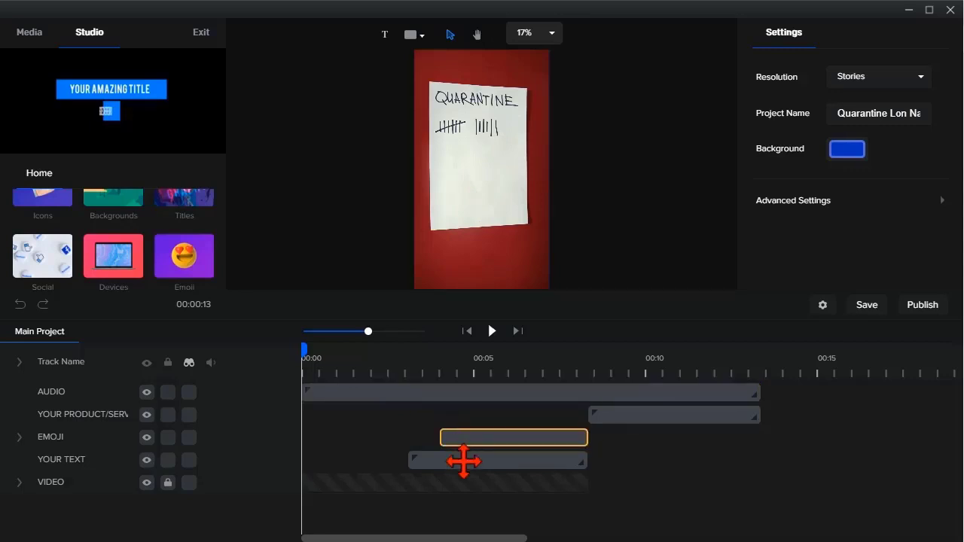
click(461, 459)
click(370, 463)
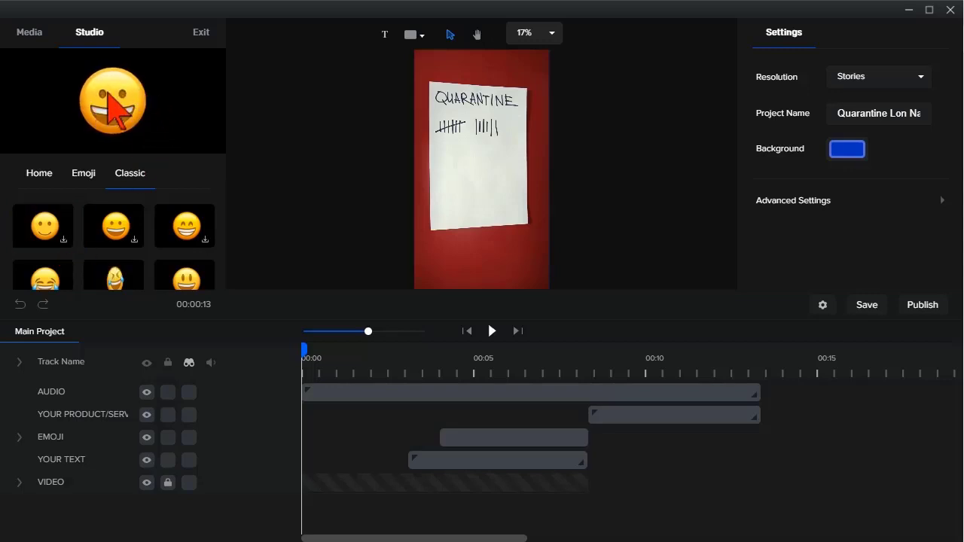
Return the Studio library to its Home page offering Scenes, Characters and Transitions.
click(30, 175)
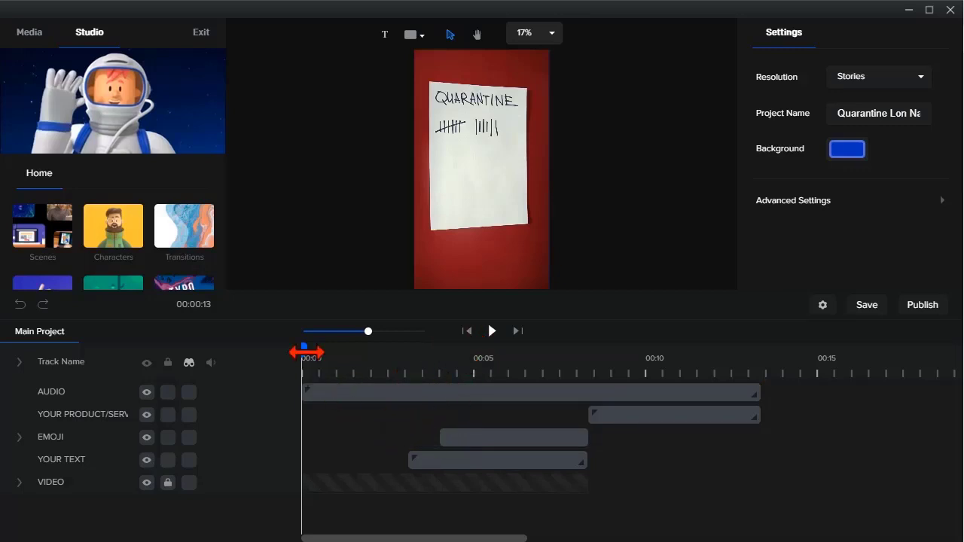
Scrub the playhead to about 00:09.5 so the preview shows the LEARN CAMTASIA card.
mouse_move(307, 351)
mouse_down()
mouse_move(638, 367)
mouse_move(645, 377)
mouse_up()
click(649, 461)
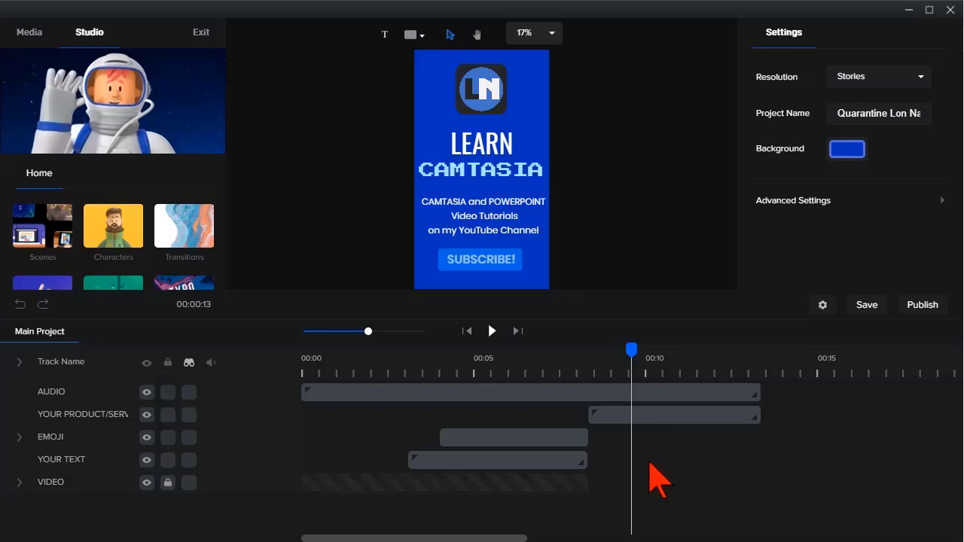
mouse_move(38, 249)
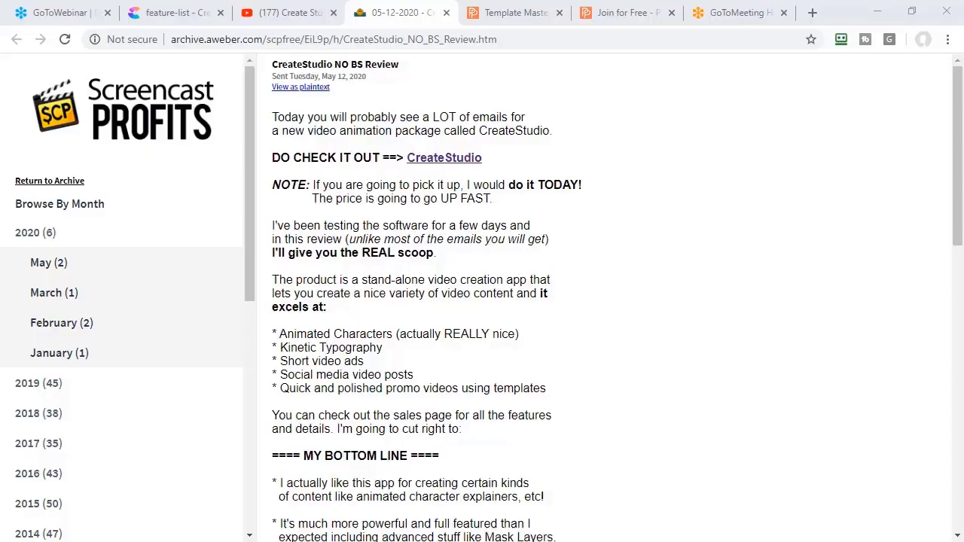
View the CreateStudio feature list, then select the full URL of the Create Studio Official channel's videos page.
click(162, 15)
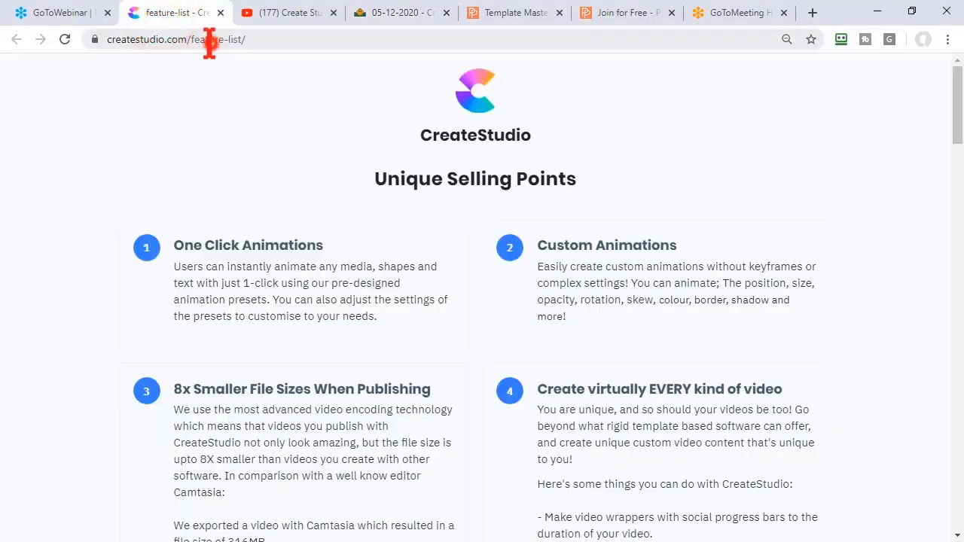
click(210, 41)
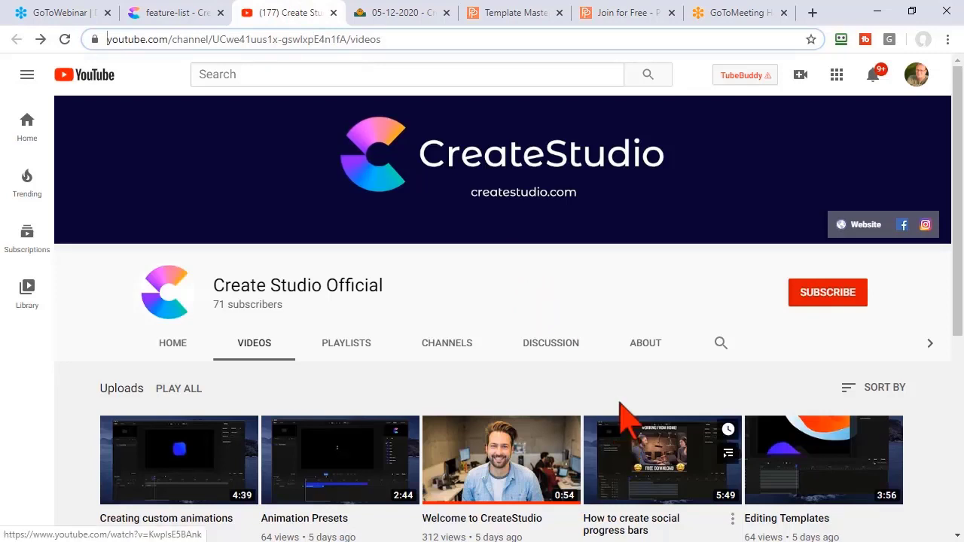
click(348, 43)
click(461, 39)
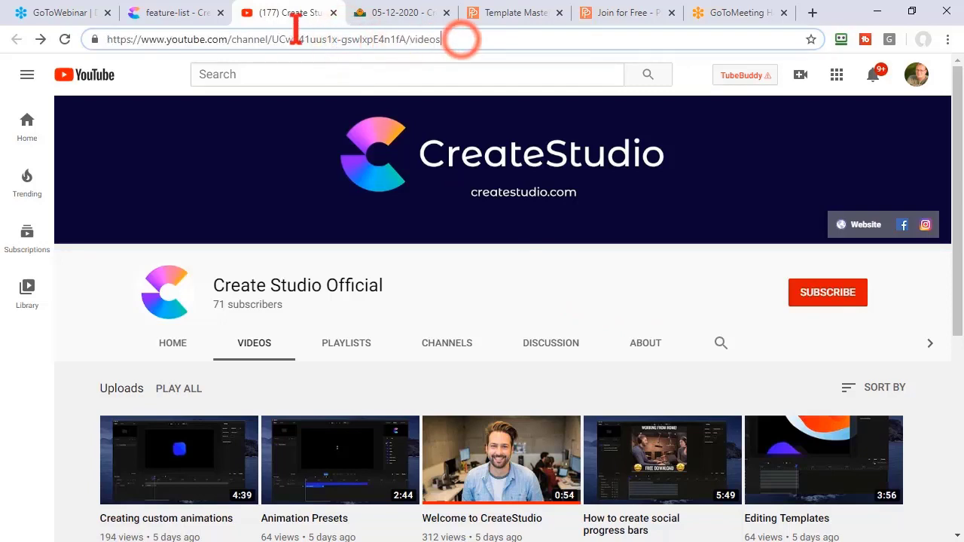
drag(296, 30, 101, 39)
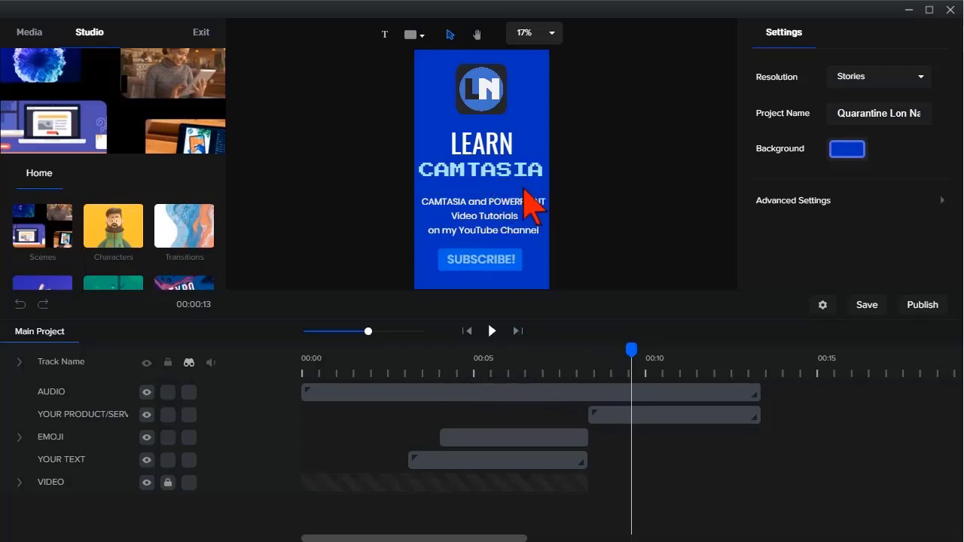
Reselect the AUDIO clip, move playback back to about 00:02.5, and show the Project Media files.
click(446, 392)
click(435, 435)
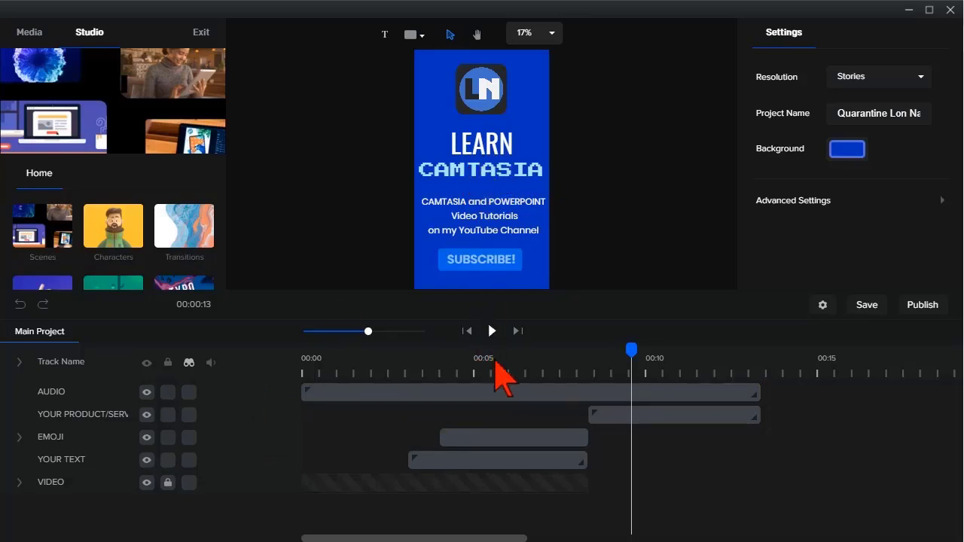
click(476, 390)
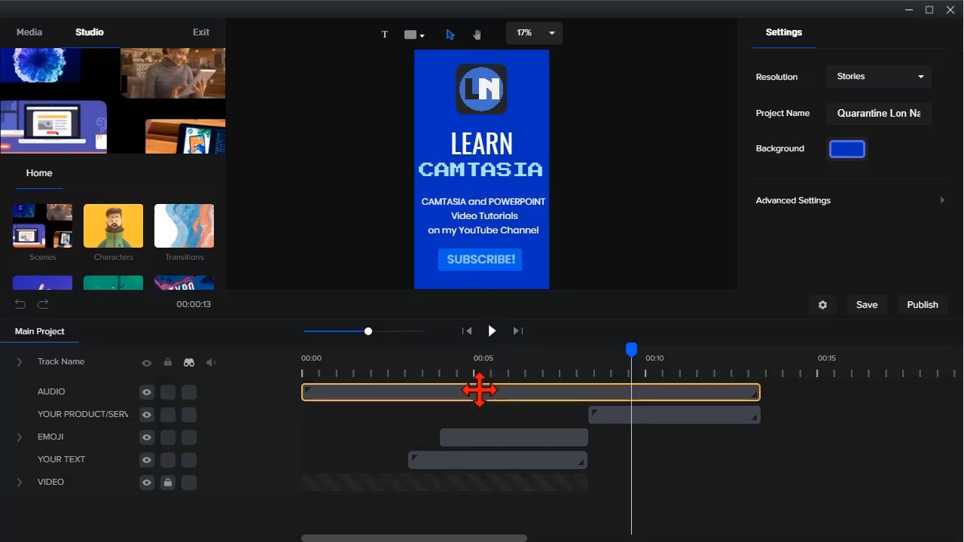
click(293, 280)
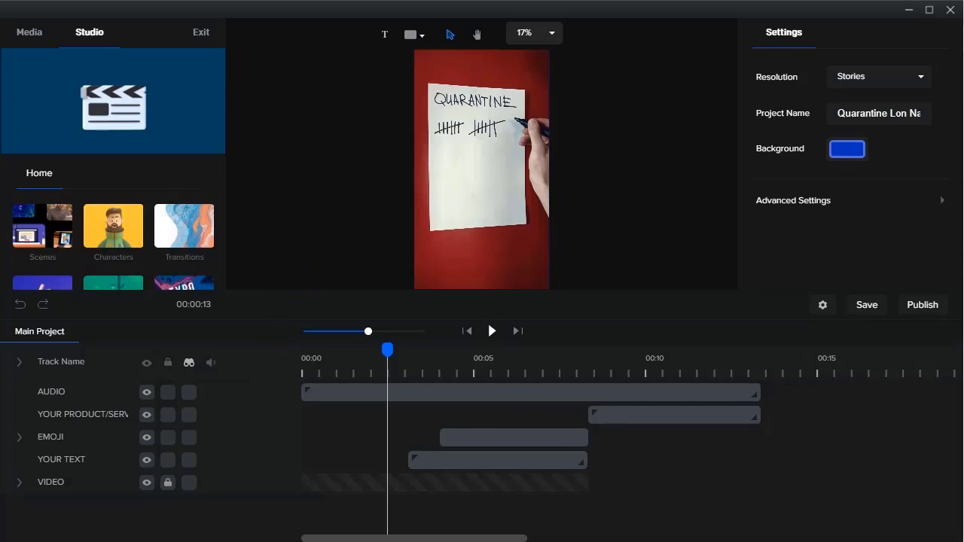
click(30, 31)
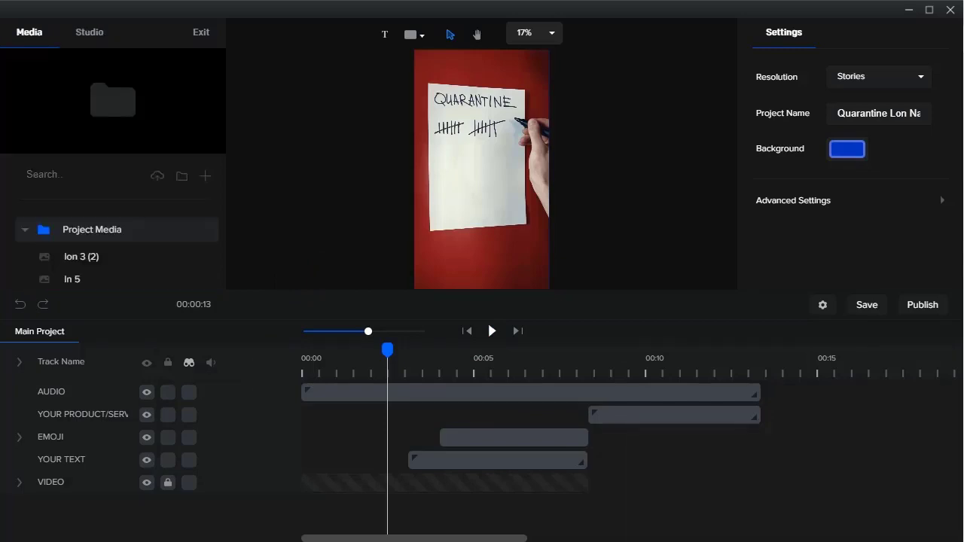